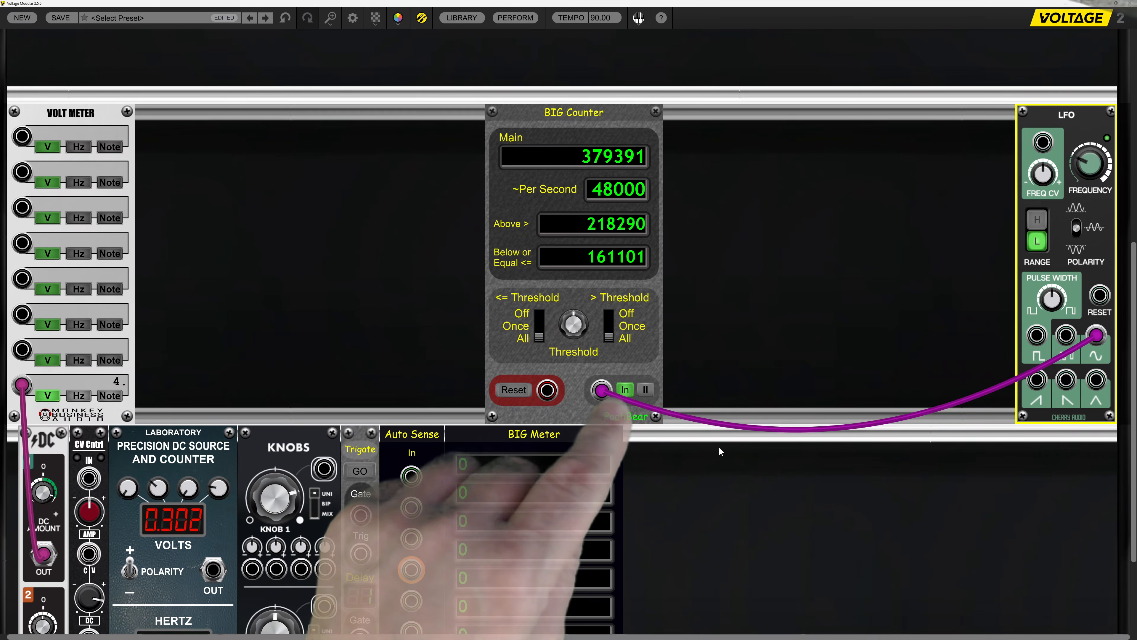
Step: Toggle the BIG Counter's input and pause states on and off, and reset its counts
left_click(625, 390)
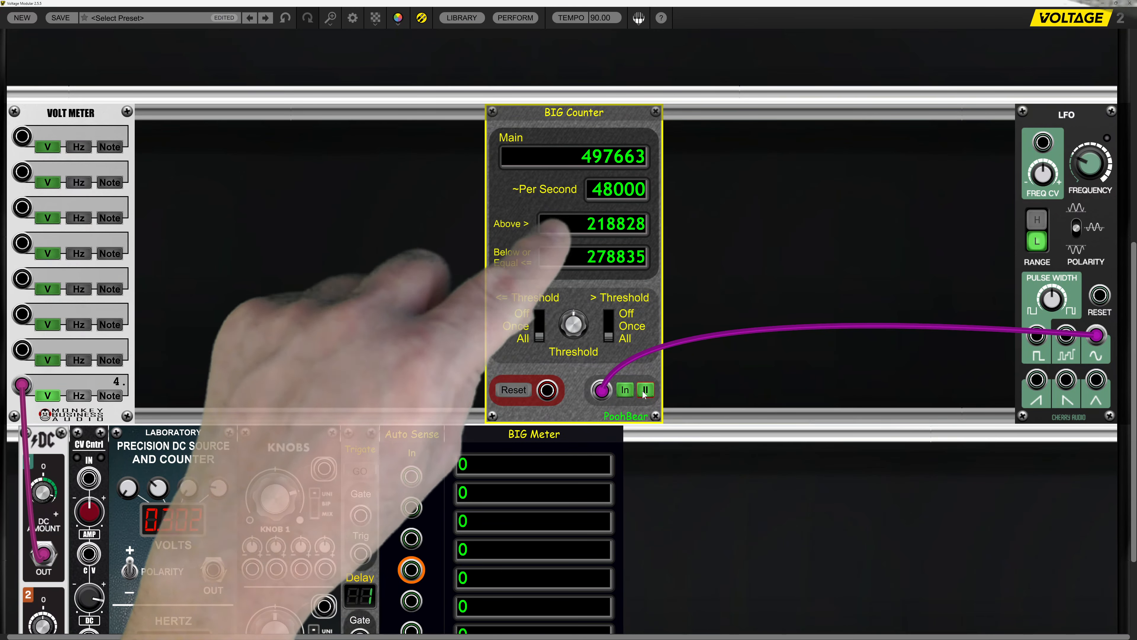
left_click(645, 389)
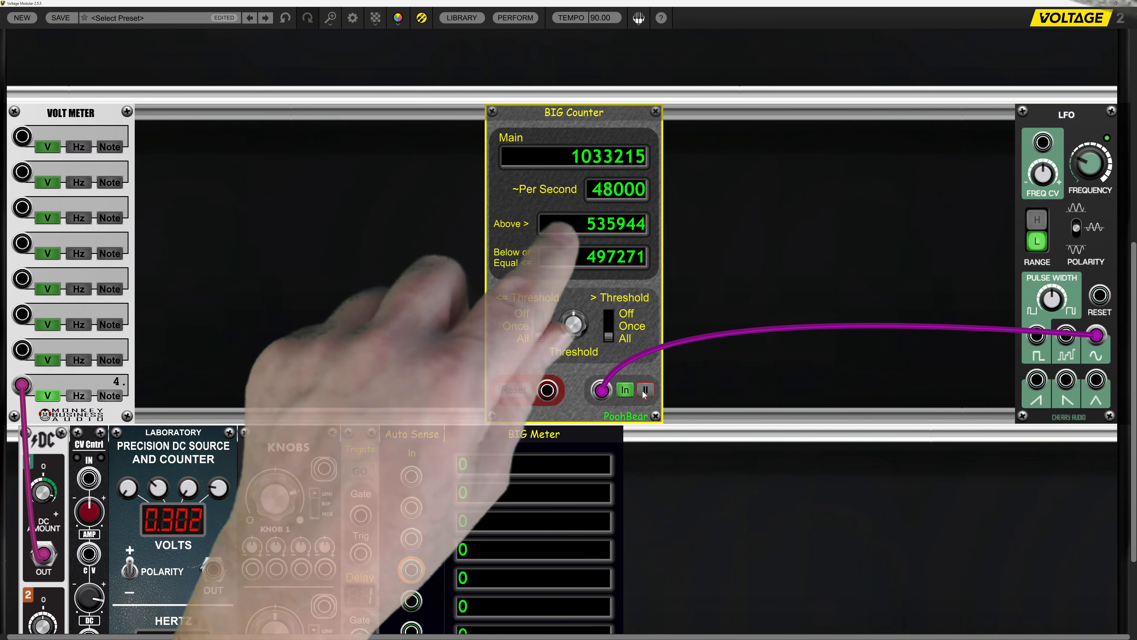
left_click(645, 389)
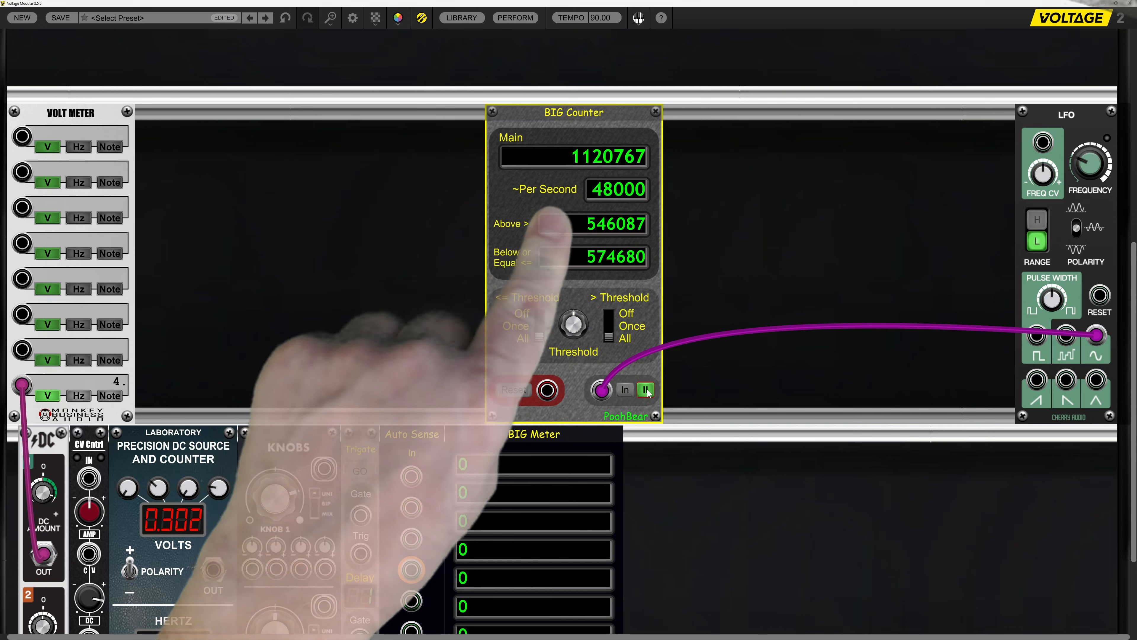
left_click(646, 389)
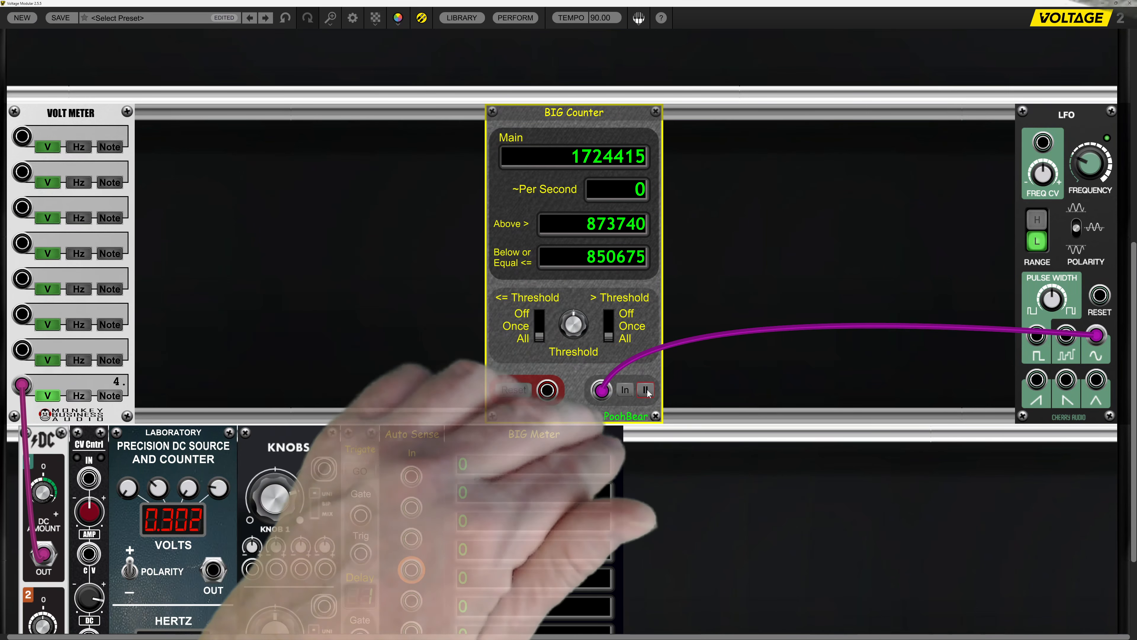
left_click(646, 390)
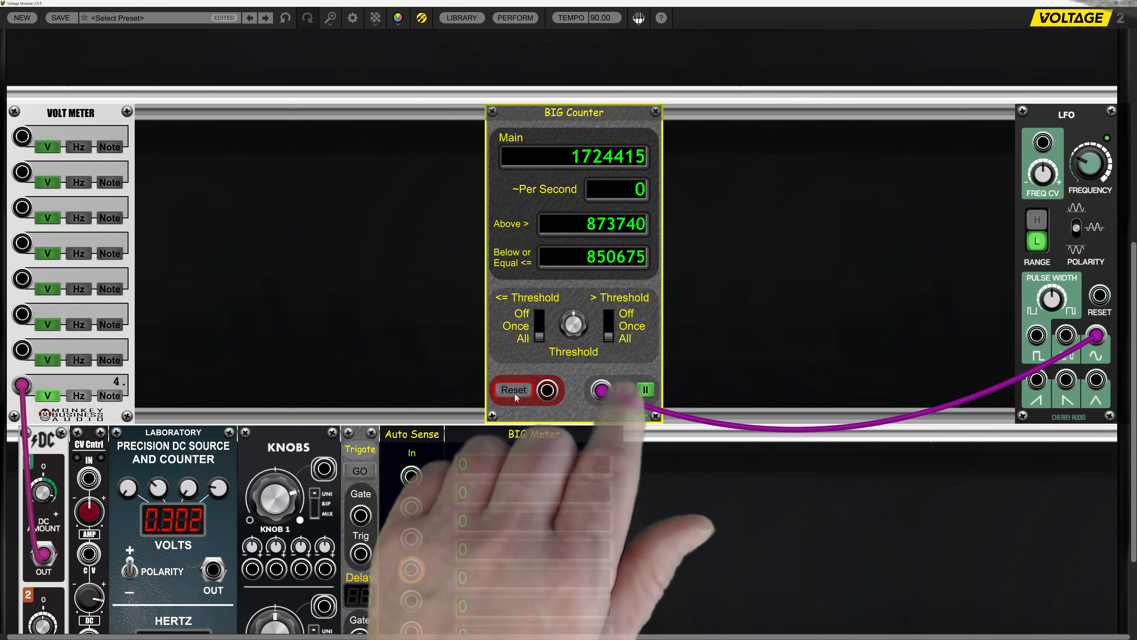
left_click(515, 393)
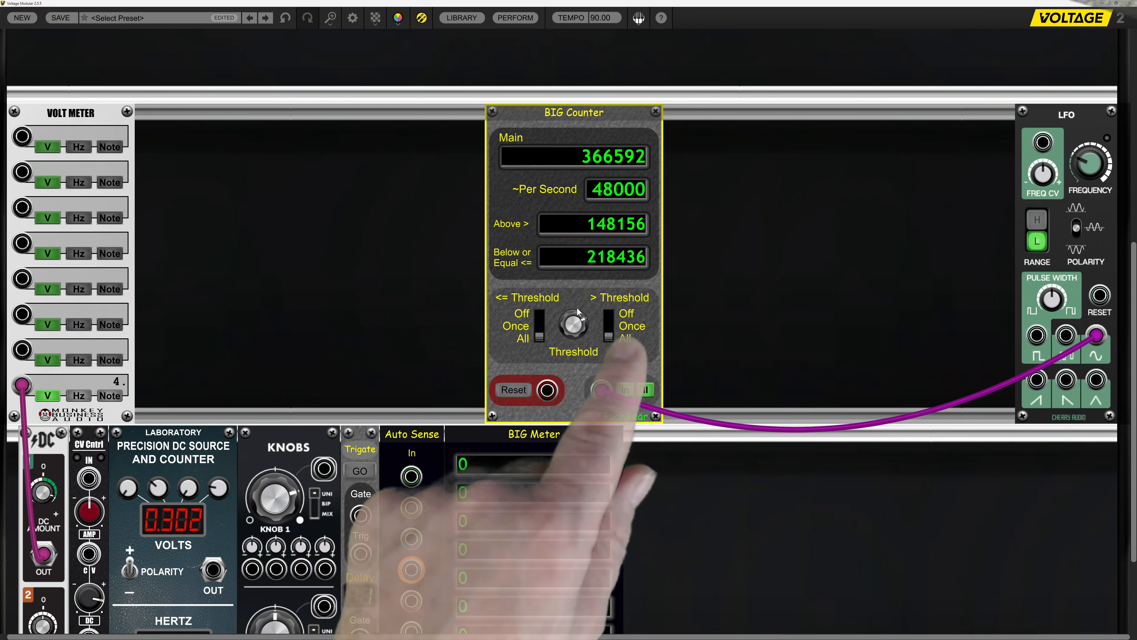
Step: Try the BIG Counter's <= Threshold counting at Off with the counts reset, and switch it to Once
right_click(578, 317)
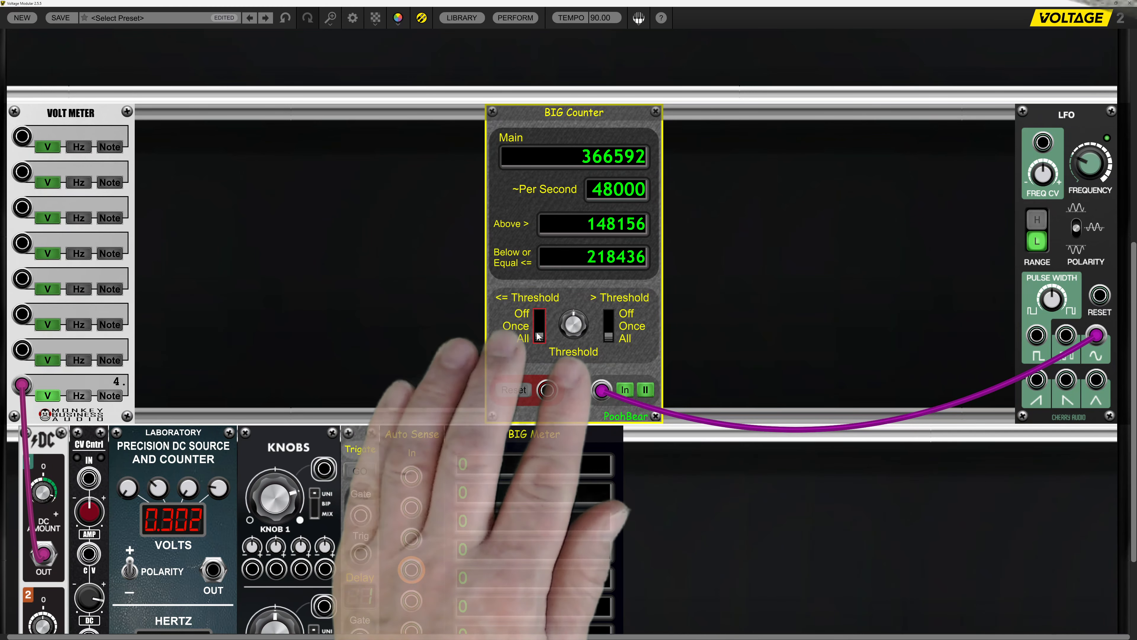
left_click_drag(540, 325, 543, 301)
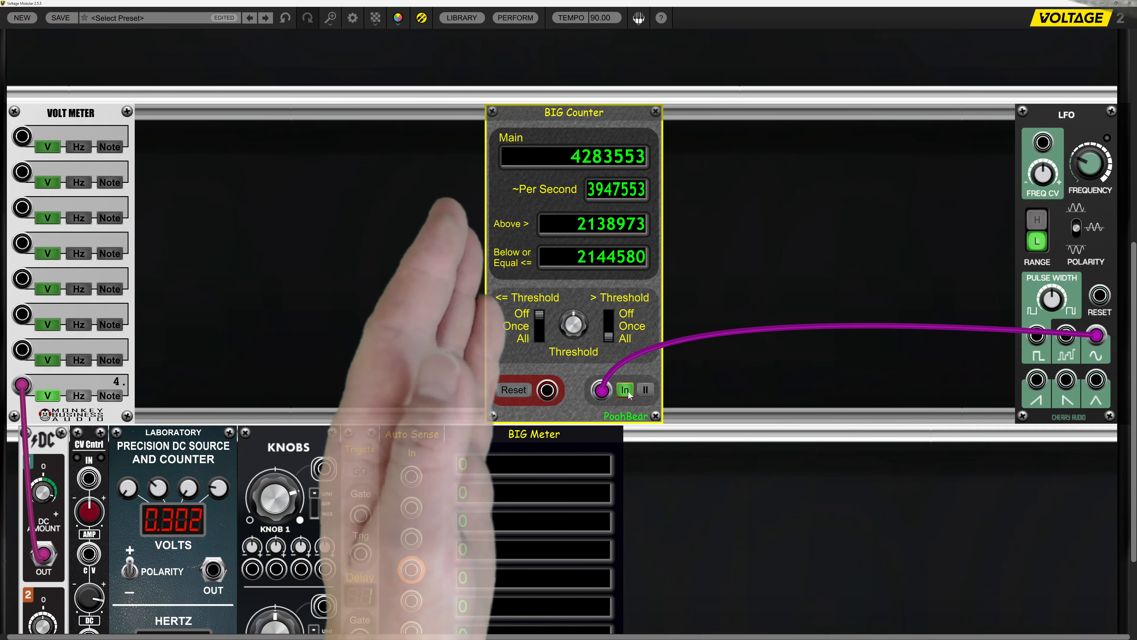
left_click(527, 392)
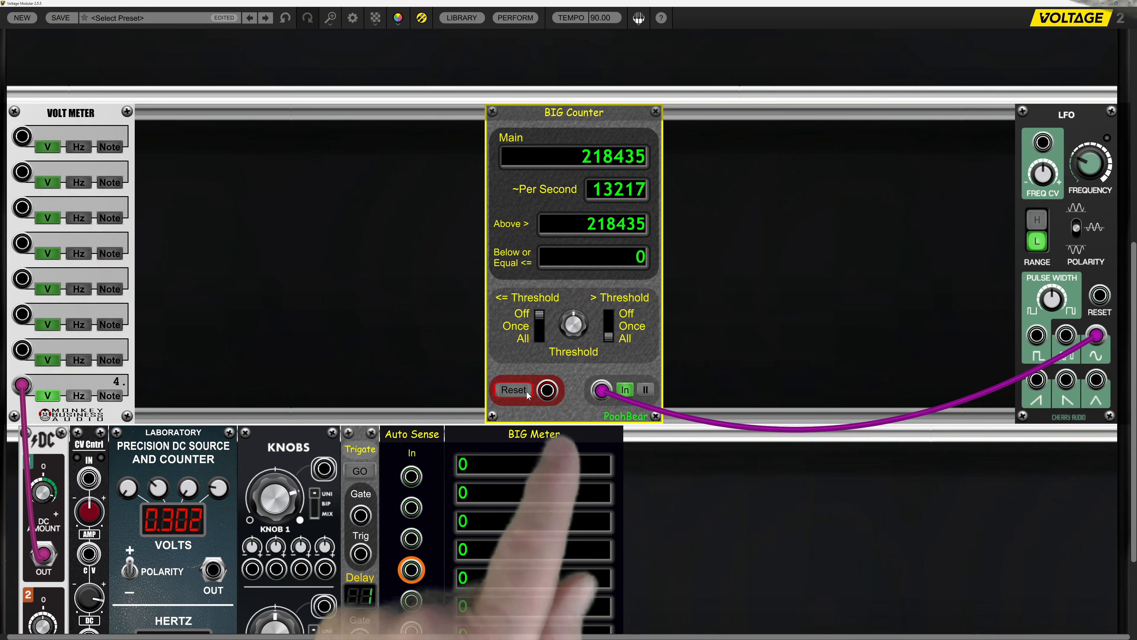
left_click(539, 323)
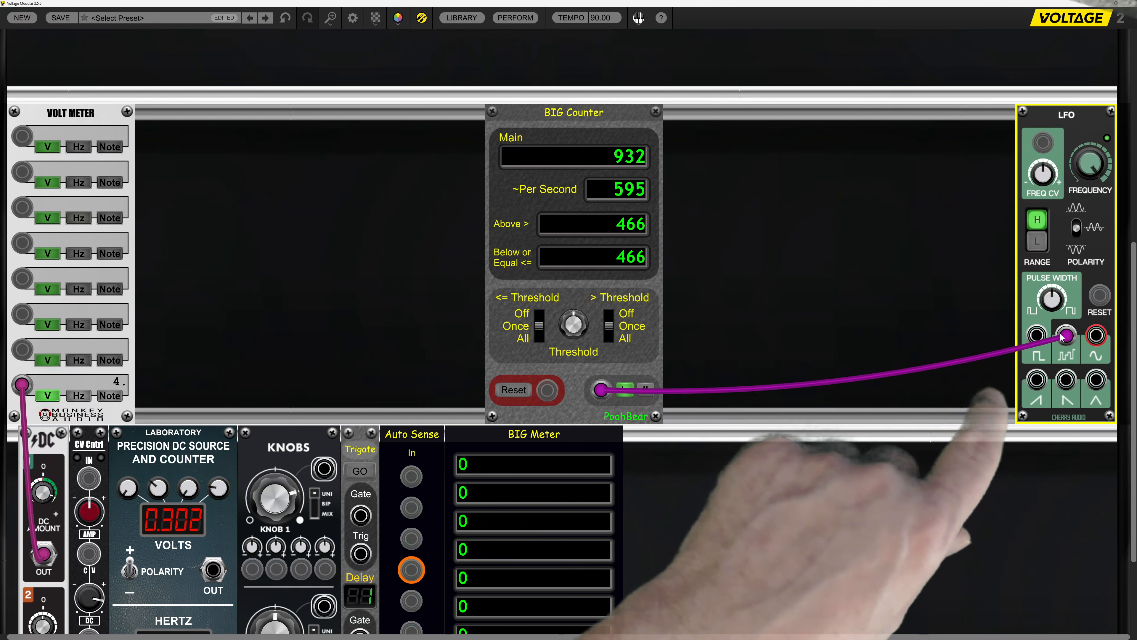
Step: Move the LFO end of the cable from the sine output to the random output and set <= Threshold counting to All
left_click_drag(1084, 339, 1066, 335)
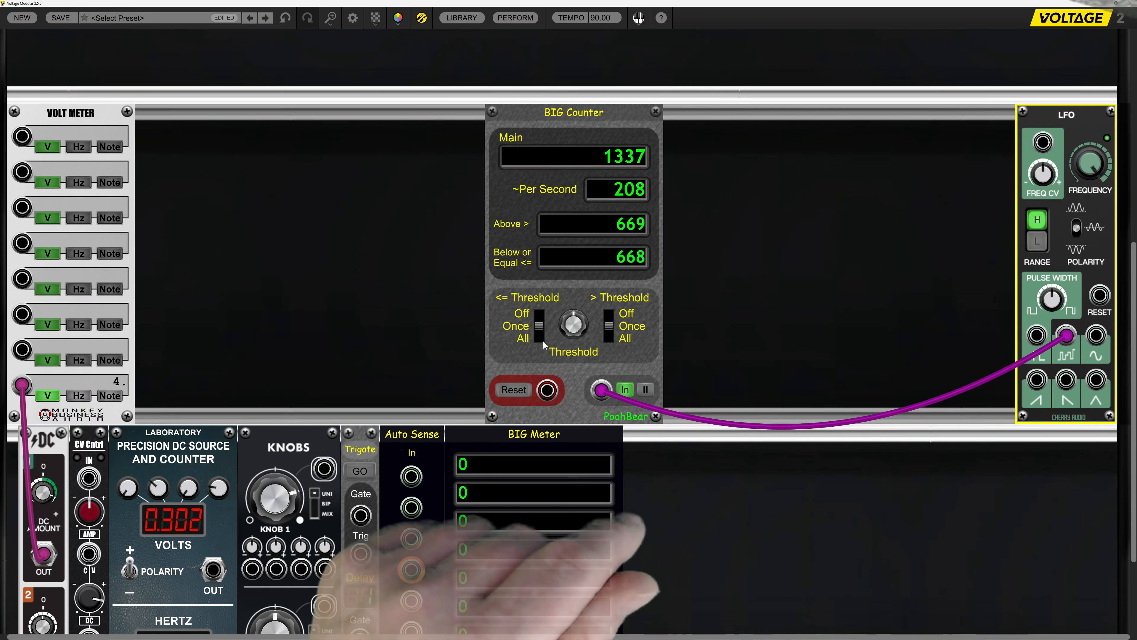
left_click(538, 326)
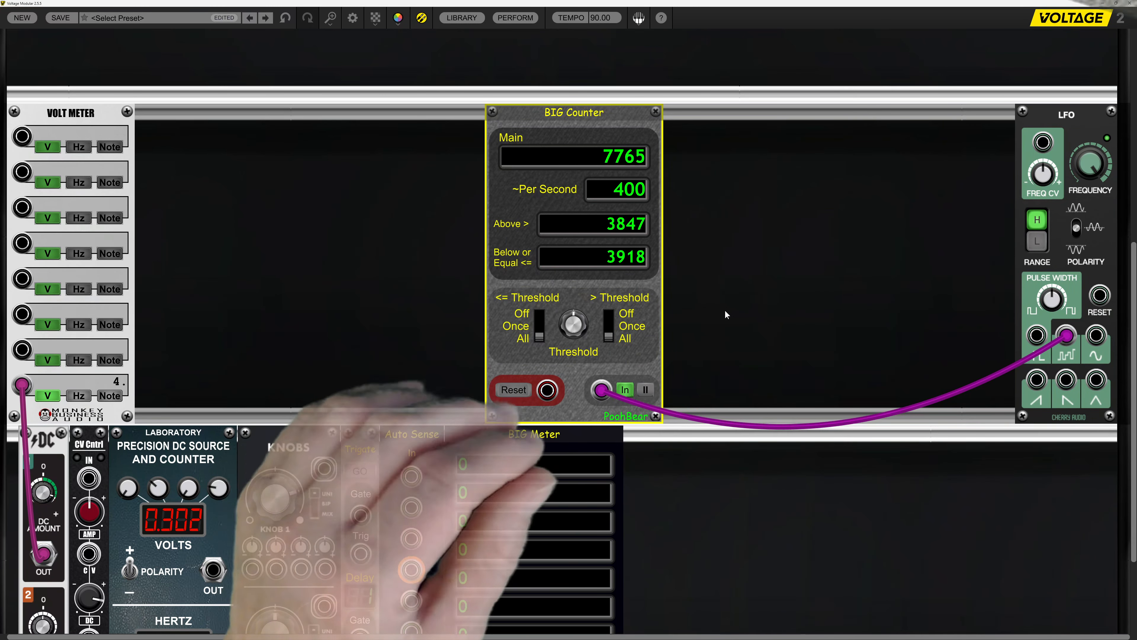
Step: Disconnect the LFO cable from the BIG Counter and move the counter to the lower row beside the BIG Meter
left_click_drag(601, 389, 720, 377)
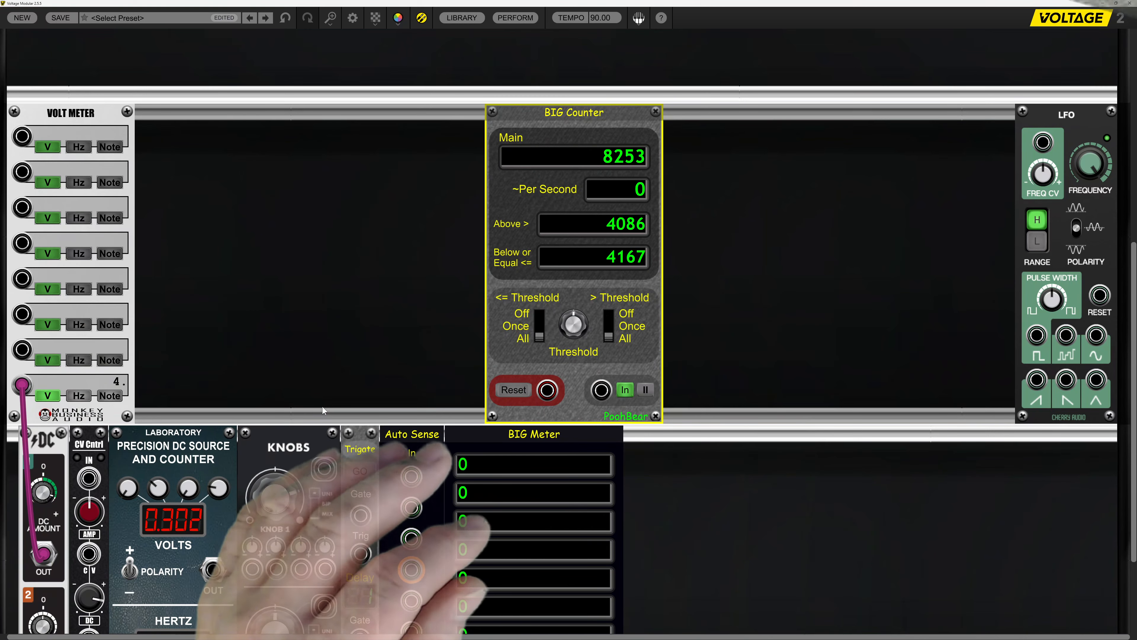
scroll(322, 409, "down", 3)
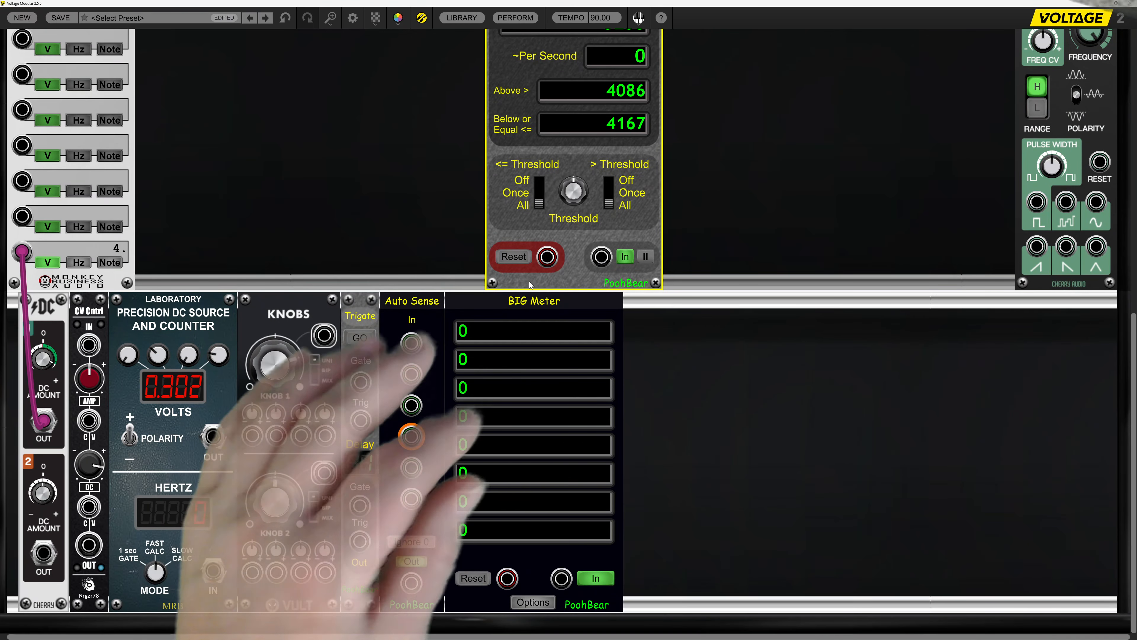
scroll(545, 146, "up", 3)
left_click_drag(563, 151, 703, 472)
scroll(521, 363, "down", 2)
scroll(521, 362, "down", 1)
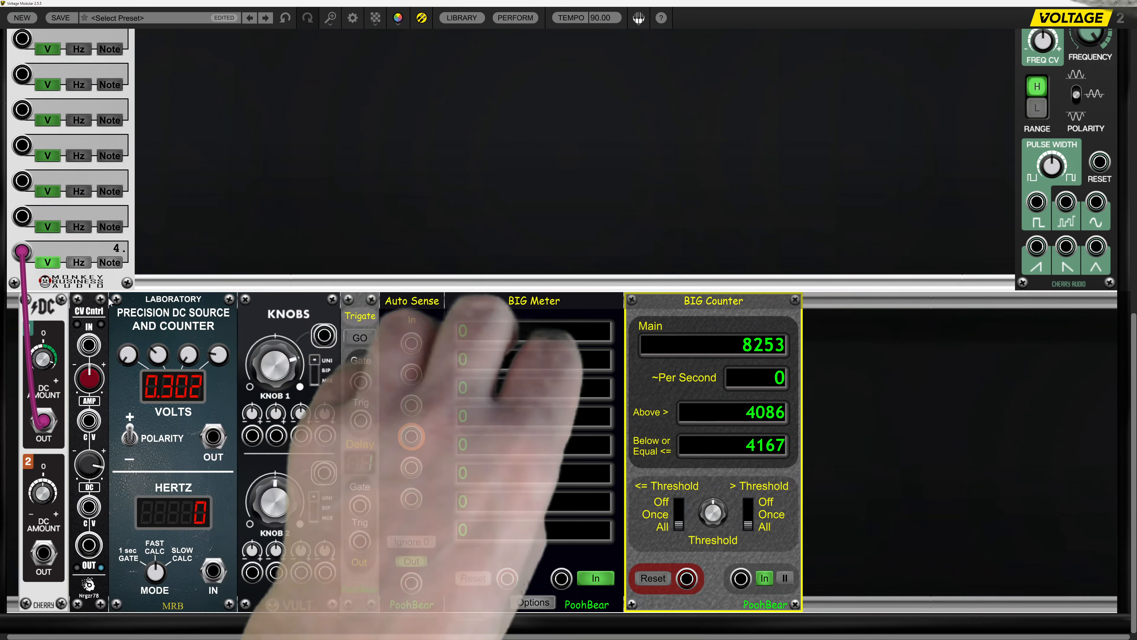
Step: Set DC Amount 1 on the DC module to 2 volts and then to -2 volts
left_click_drag(41, 307, 85, 340)
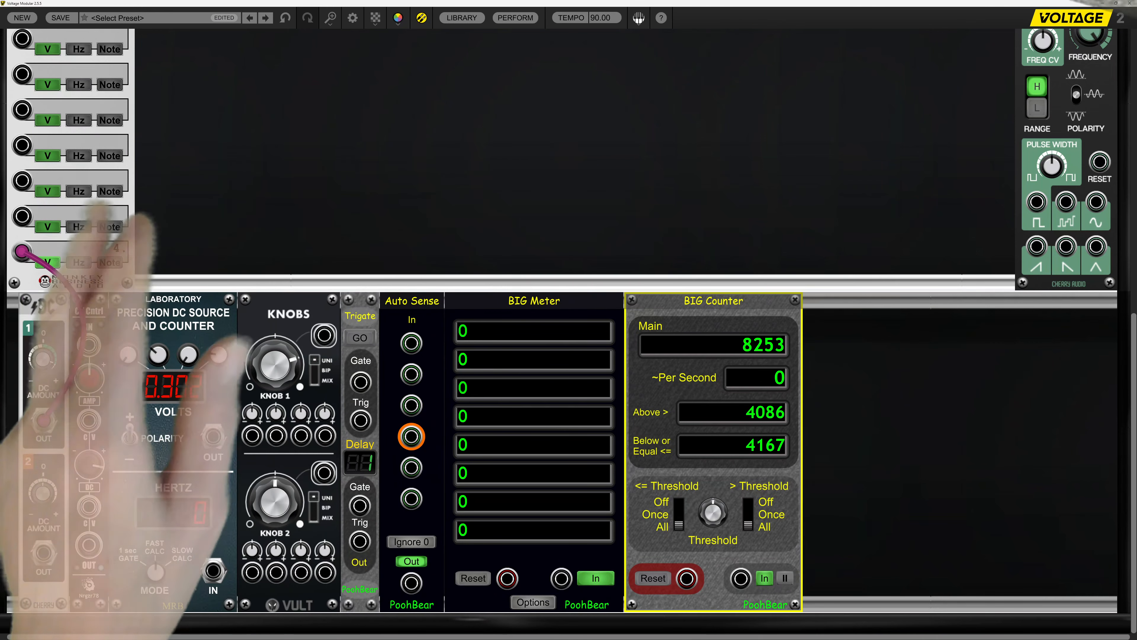
right_click(52, 357)
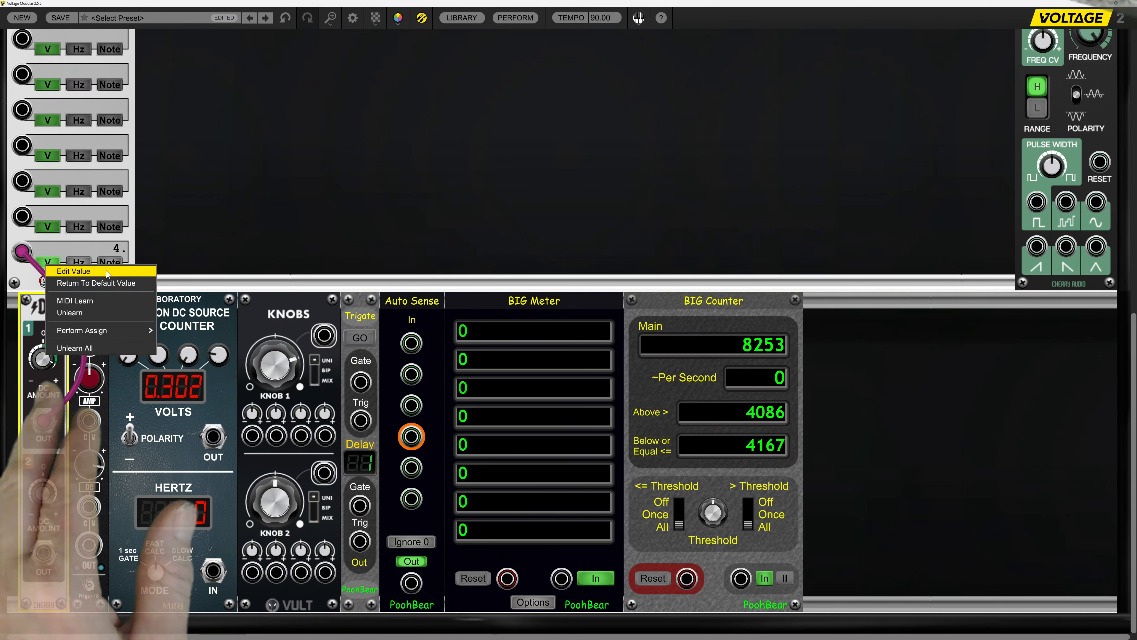
left_click(74, 271)
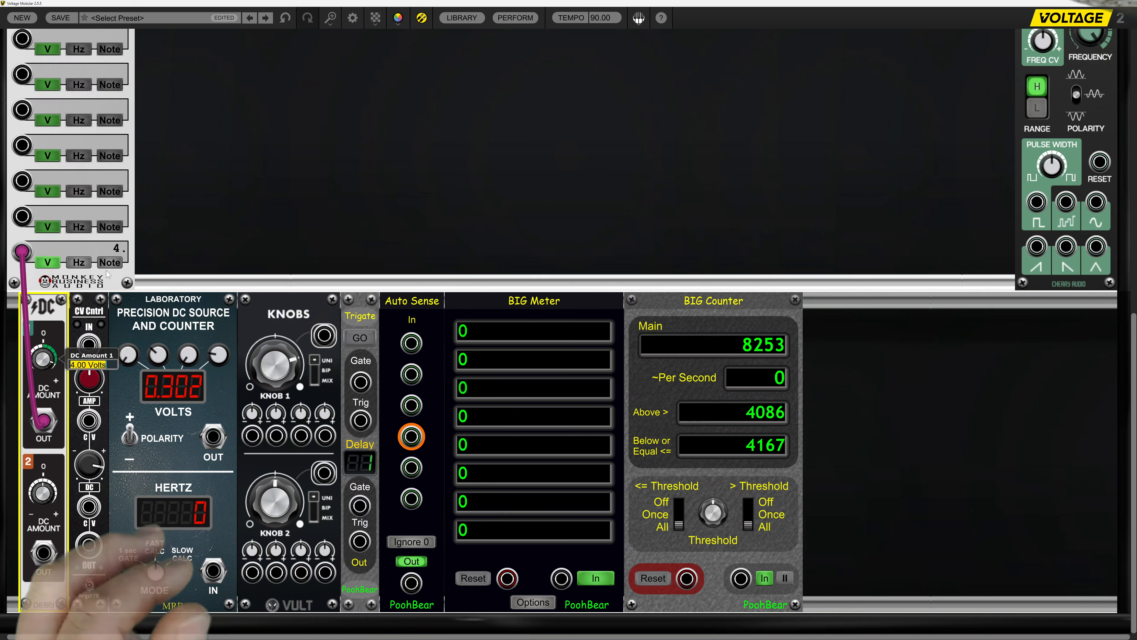
type("2")
key("Return")
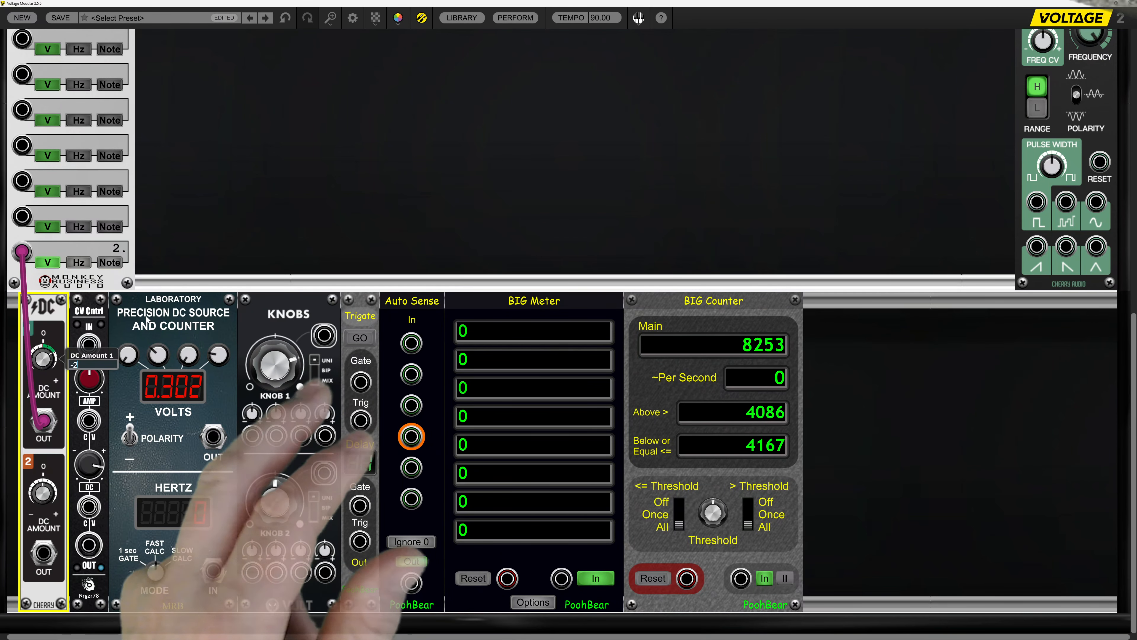
key("Return")
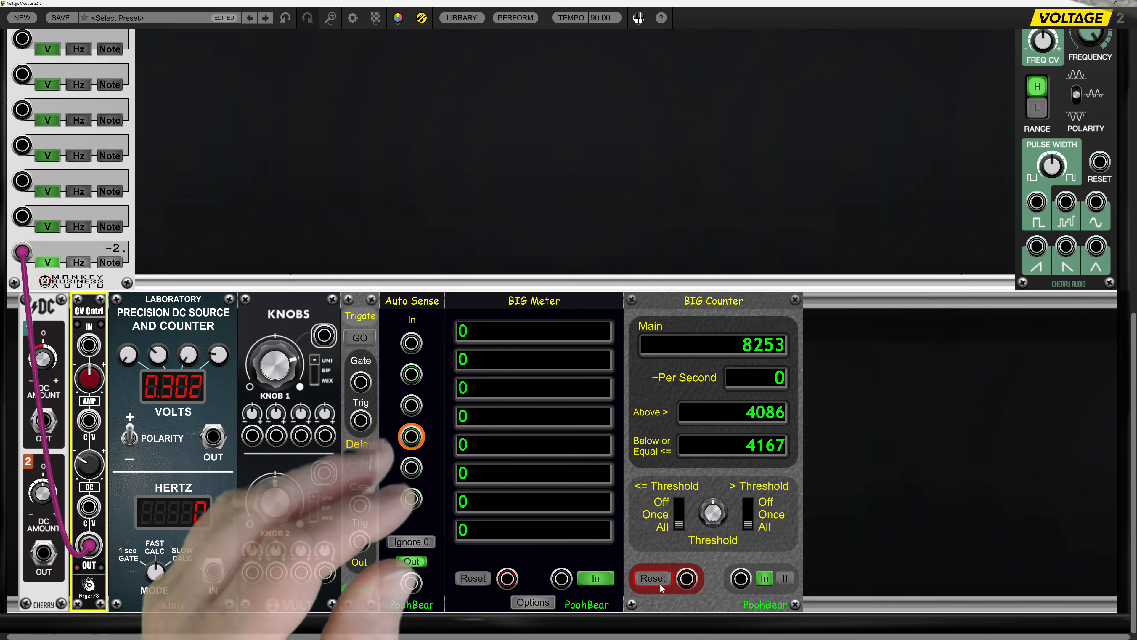
Step: Reset the BIG Counter and patch Trigate's upper Gate output to the reset inputs of the BIG Counter and BIG Meter
left_click(658, 579)
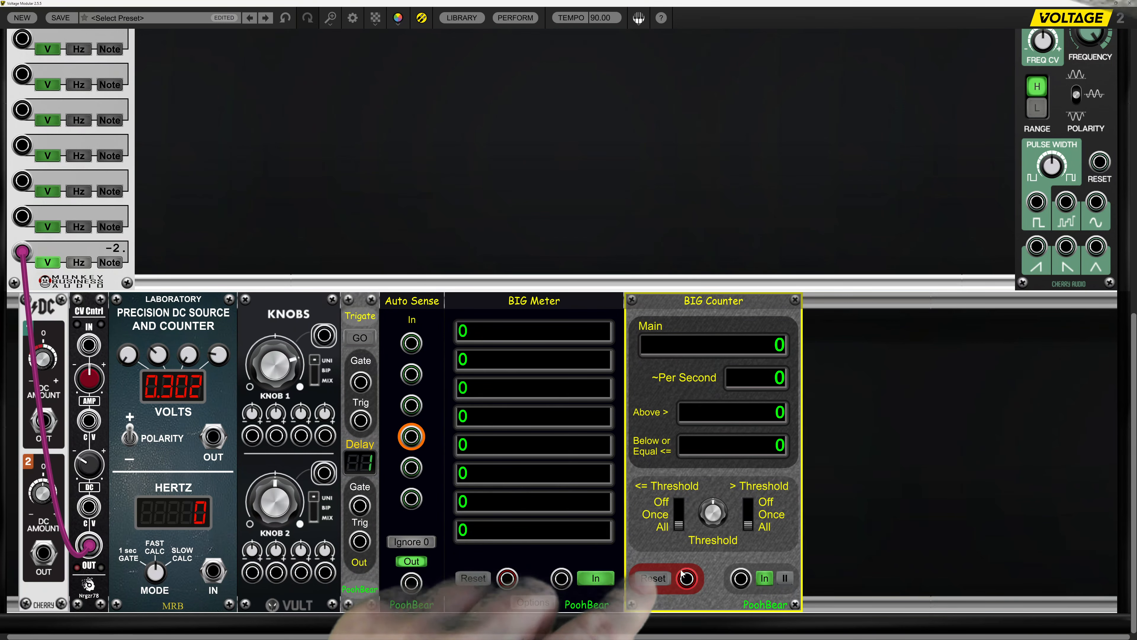
left_click_drag(686, 578, 446, 441)
left_click_drag(360, 382, 360, 383)
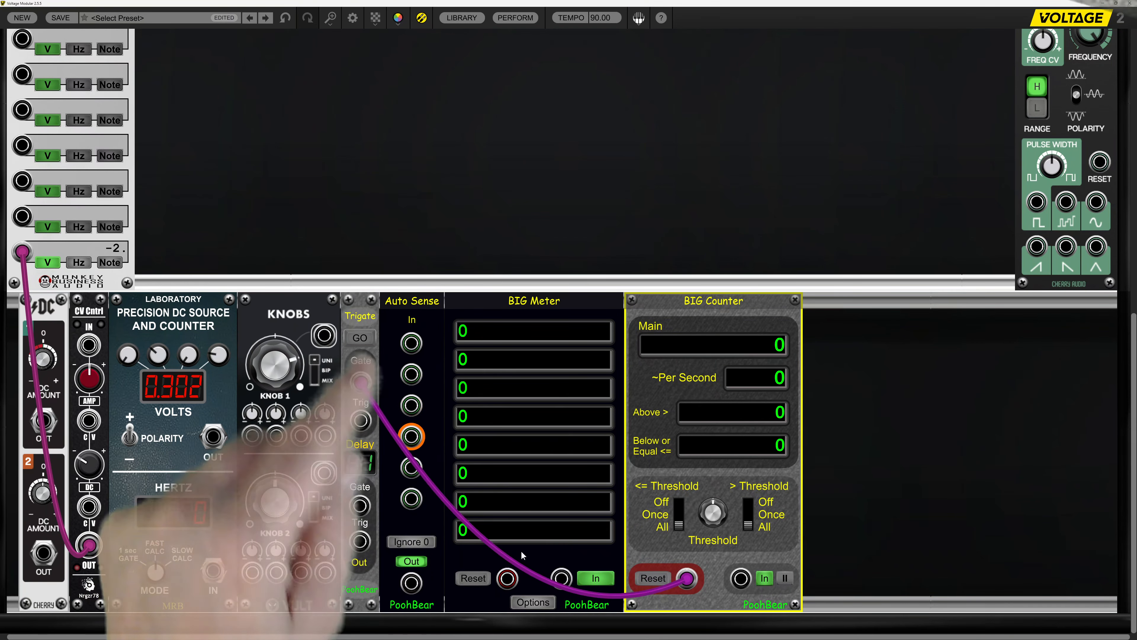
left_click_drag(507, 578, 428, 398)
left_click_drag(360, 385, 360, 383)
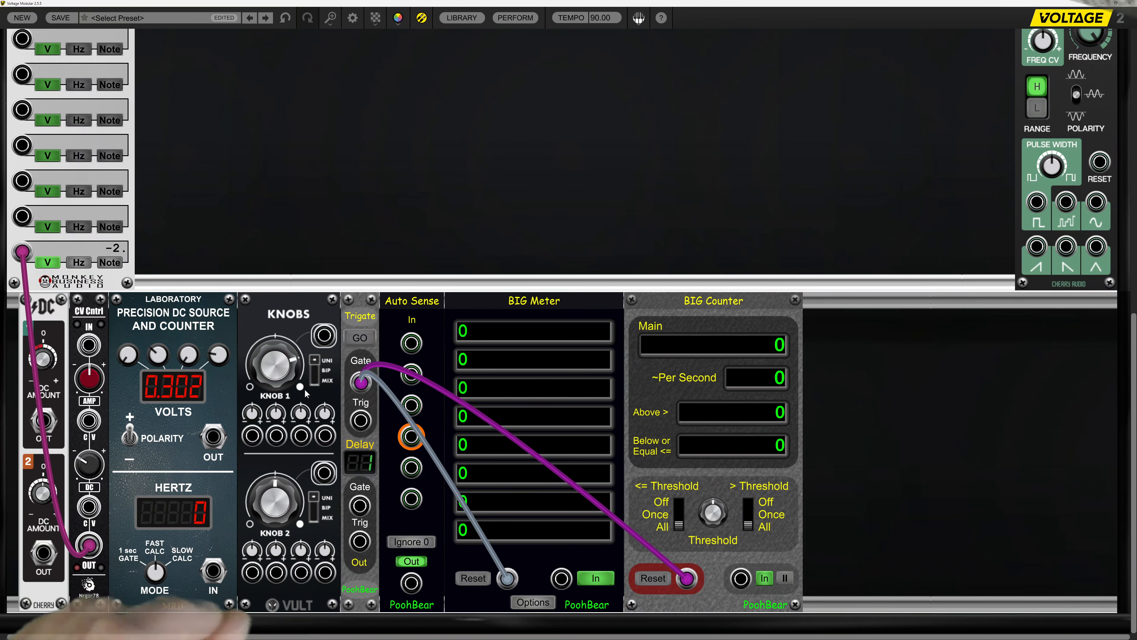
Step: Patch the DC module's first output to Auto Sense's first input and the CV Cntrl output to its second input
left_click_drag(45, 419, 377, 367)
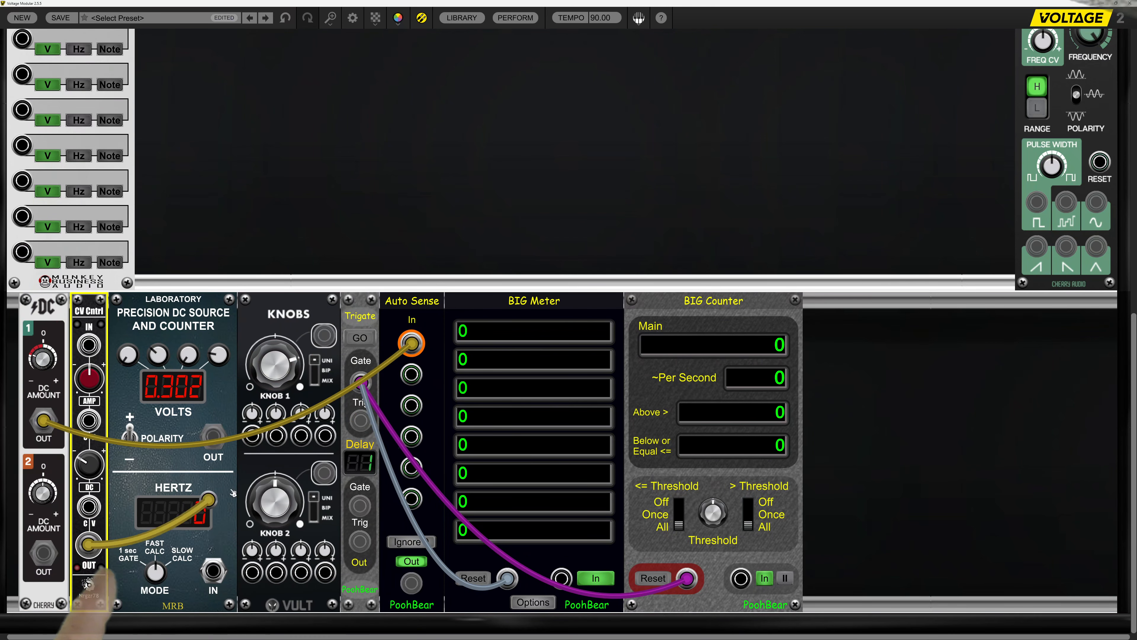
left_click_drag(403, 367, 411, 374)
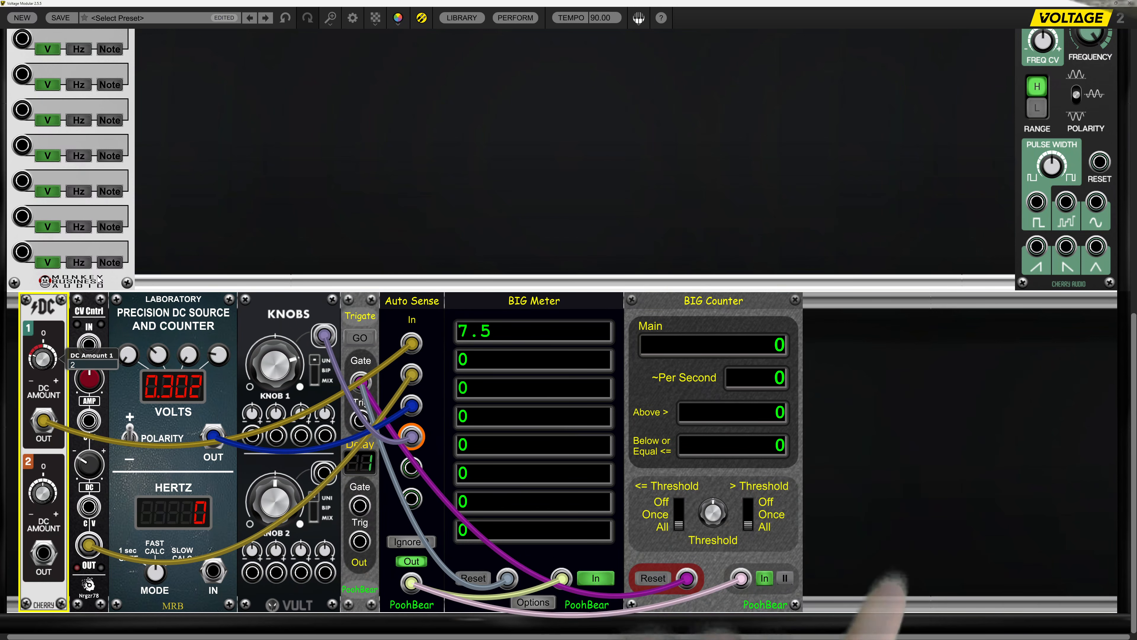
Step: Set DC Amount 1 to 2 volts and vary the Precision DC Source's tenths digit, finishing at 0.302 volts
key("Return")
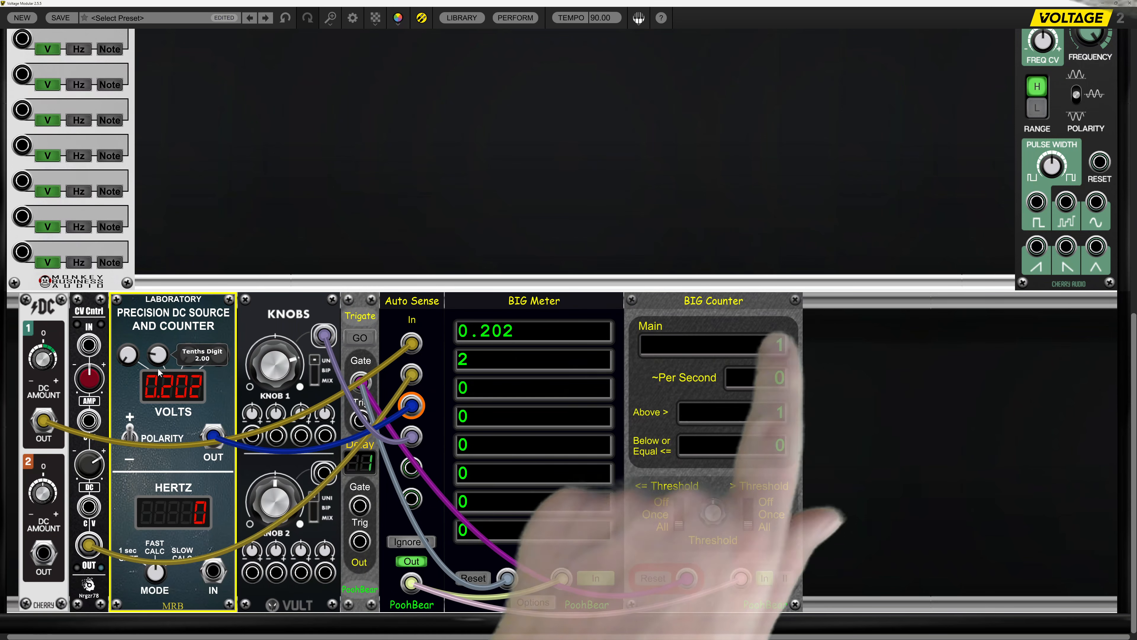
left_click_drag(155, 388, 154, 395)
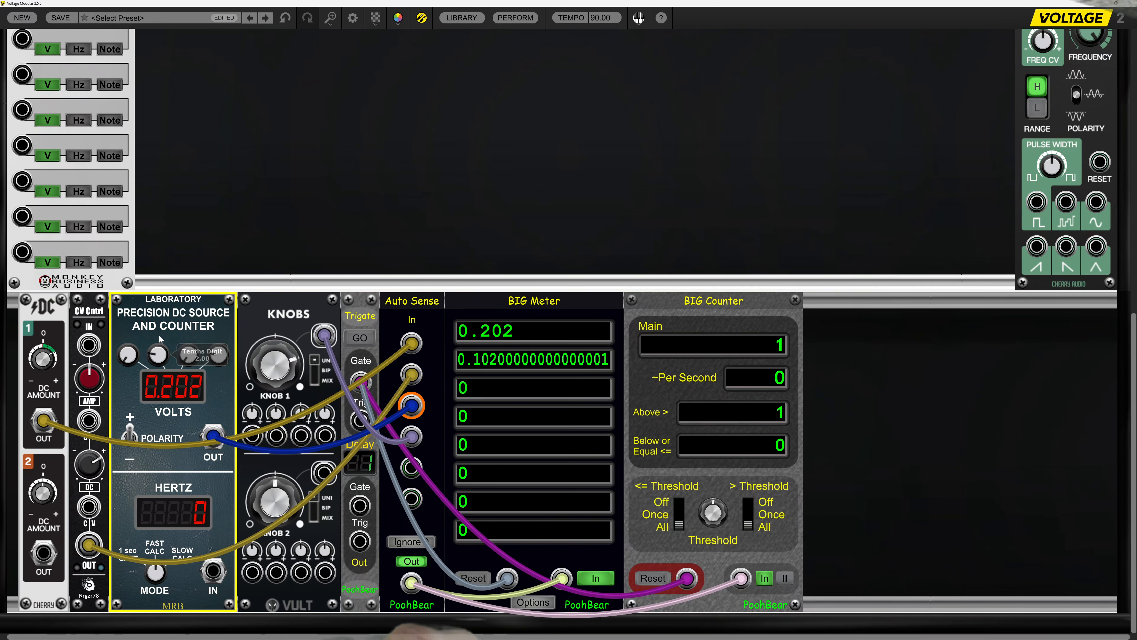
left_click_drag(159, 335, 161, 310)
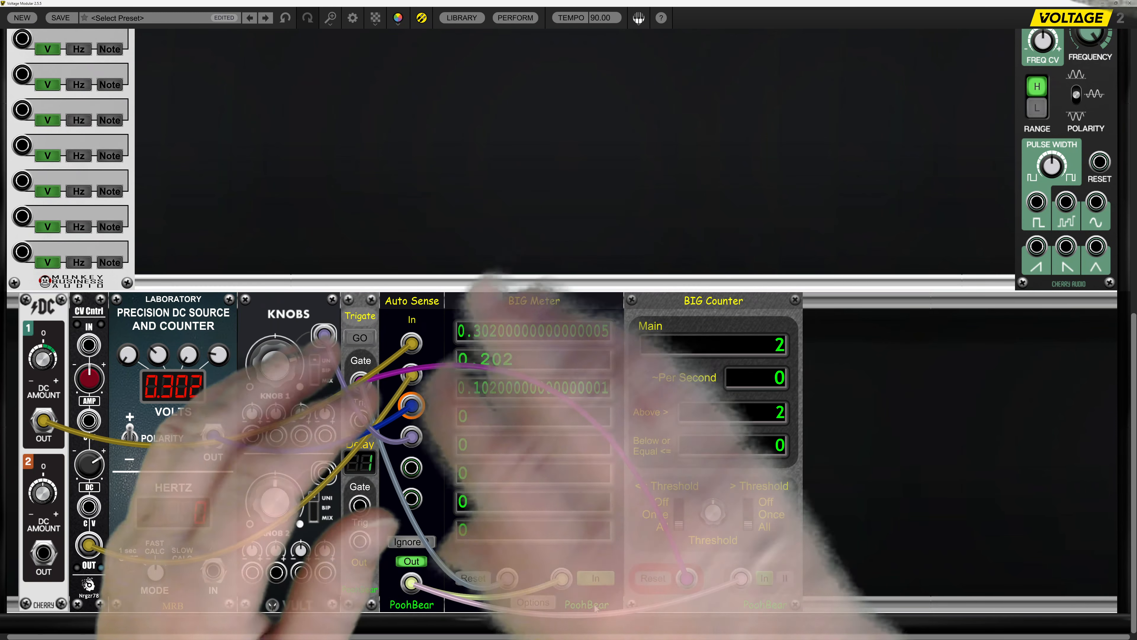